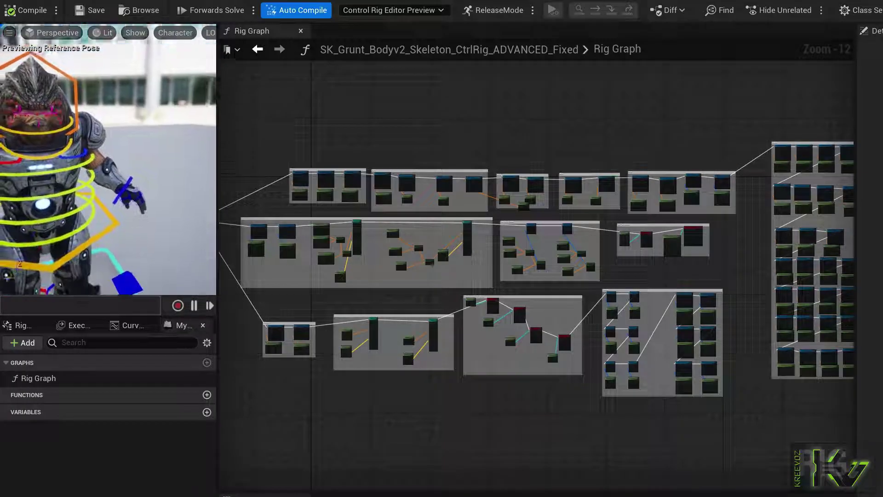
# - Test-rotate the left hand control in the viewport, and recompile the rig to reset the pose
pyautogui.scroll(6, 178, 150)
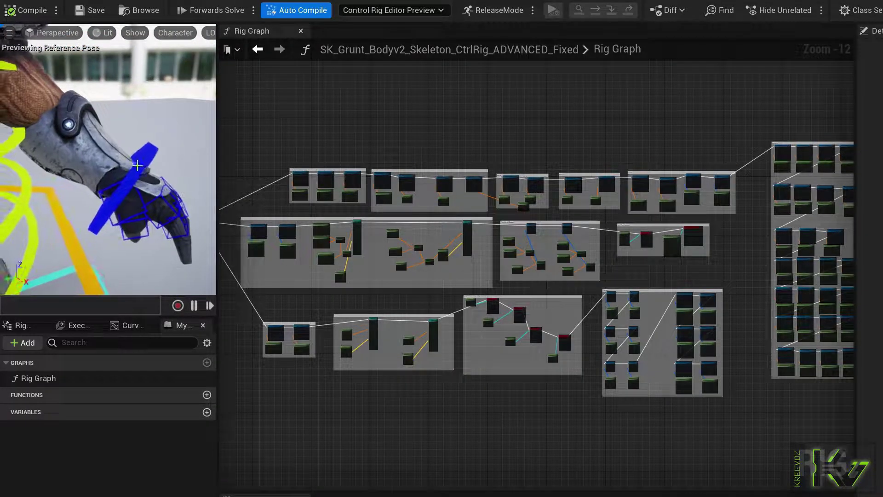
pyautogui.click(133, 179)
pyautogui.moveTo(132, 185); pyautogui.dragTo(141, 129)
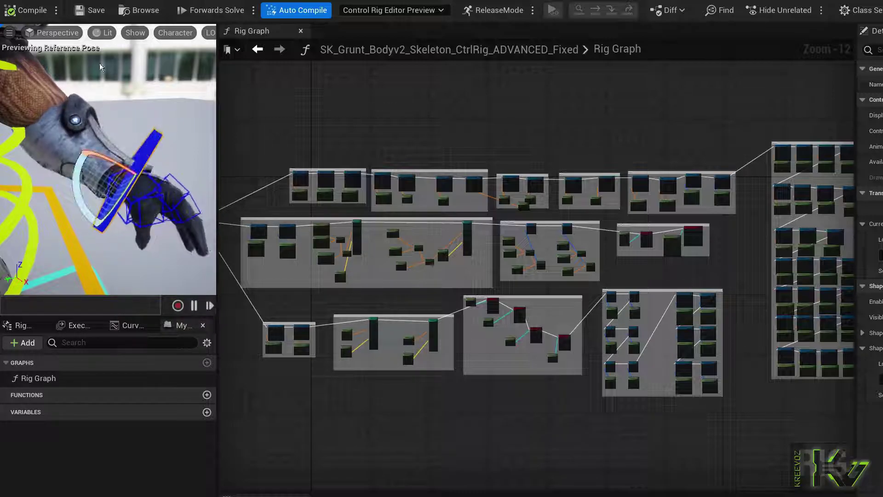
pyautogui.click(32, 10)
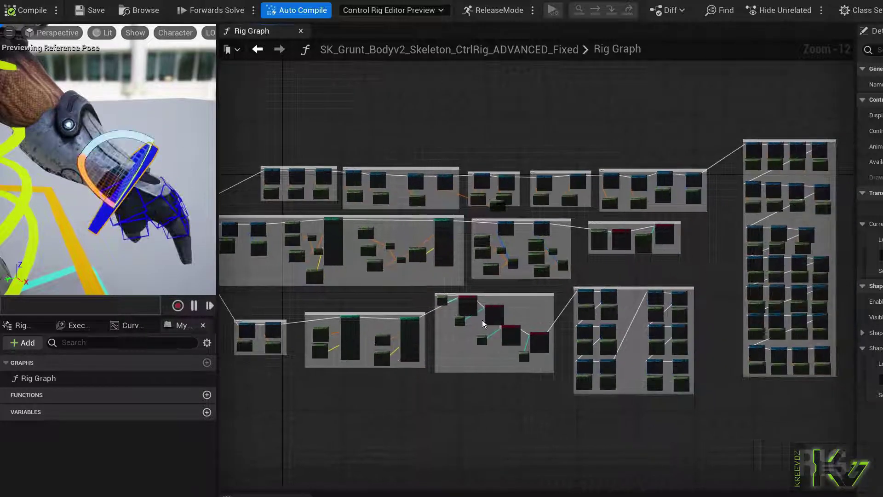
# - Delete all Twist Bones (Deprecated) and Collection from Items nodes together with their wires in the Shoulder + Arm Twist Bones group
pyautogui.scroll(12, 482, 319)
pyautogui.moveTo(529, 169); pyautogui.dragTo(636, 177, button='right')
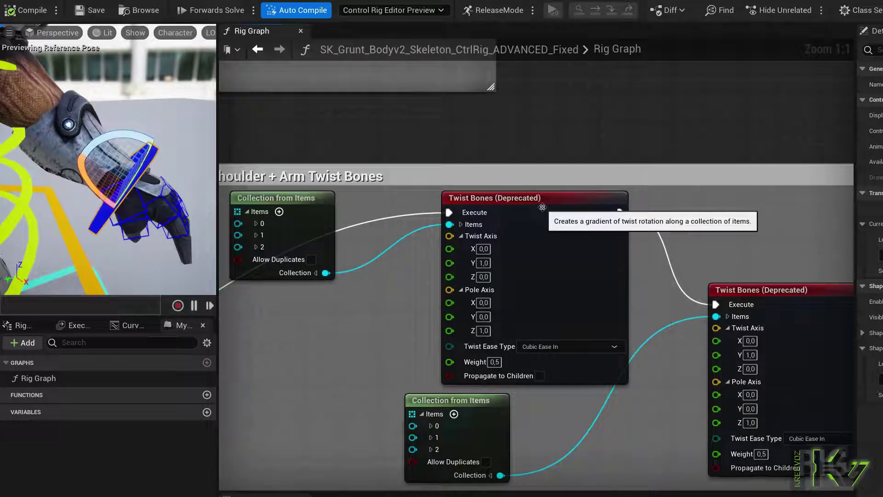
pyautogui.scroll(-5, 542, 207)
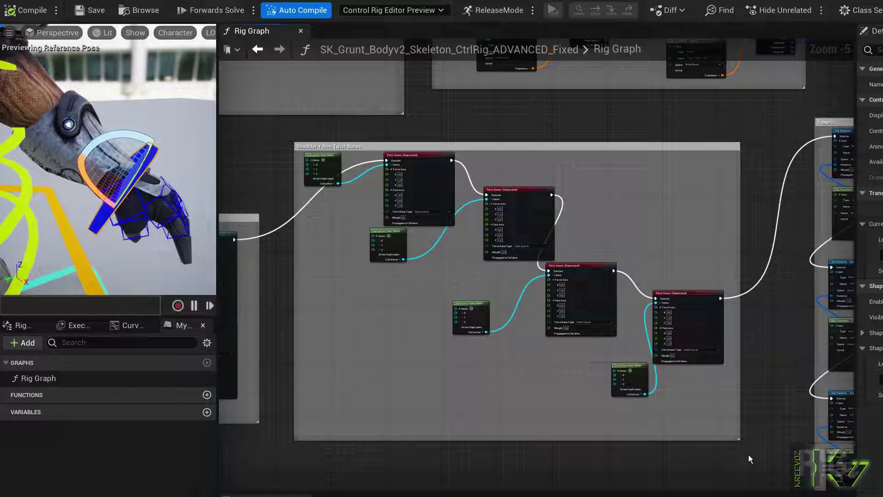
pyautogui.moveTo(749, 454); pyautogui.dragTo(311, 169)
pyautogui.press('Delete')
# - Add a Rotation Constraint node in the Shoulder + Arm Twist Bones group and connect the preceding node's execution output to it
pyautogui.scroll(3, 386, 354)
pyautogui.scroll(1, 406, 223)
pyautogui.rightClick(390, 180)
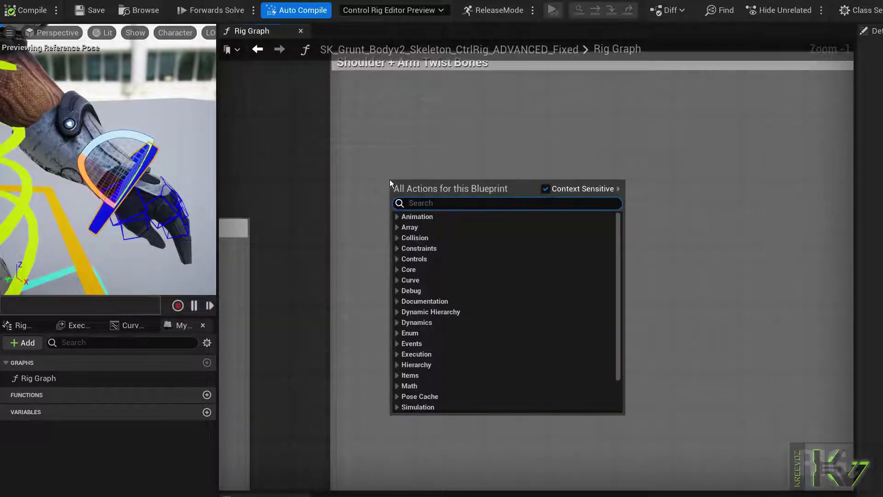
pyautogui.click(399, 248)
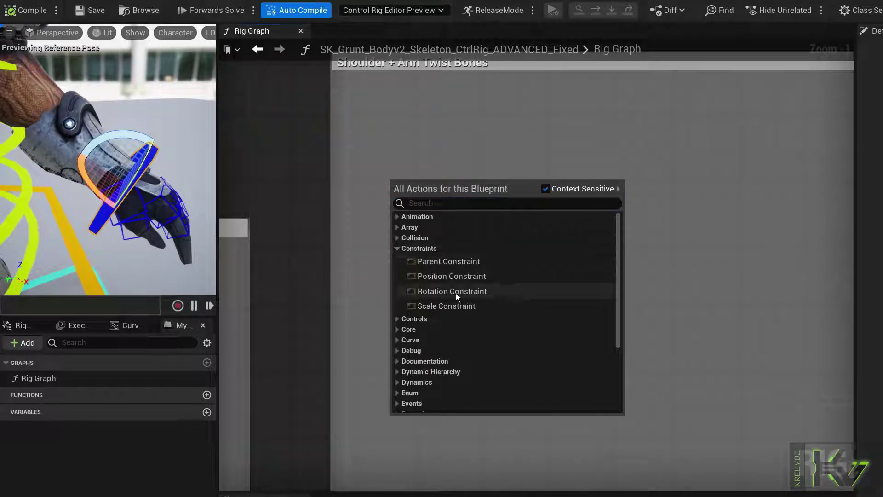
pyautogui.click(496, 294)
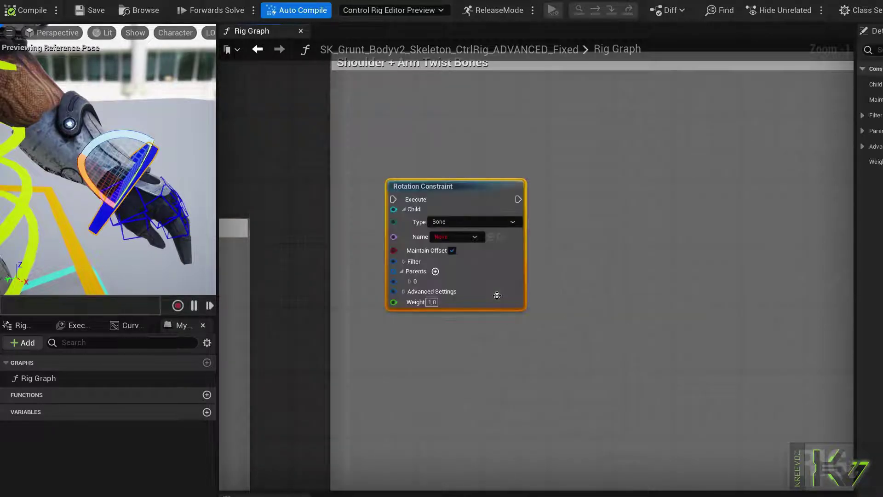
pyautogui.moveTo(288, 261); pyautogui.dragTo(364, 261, button='right')
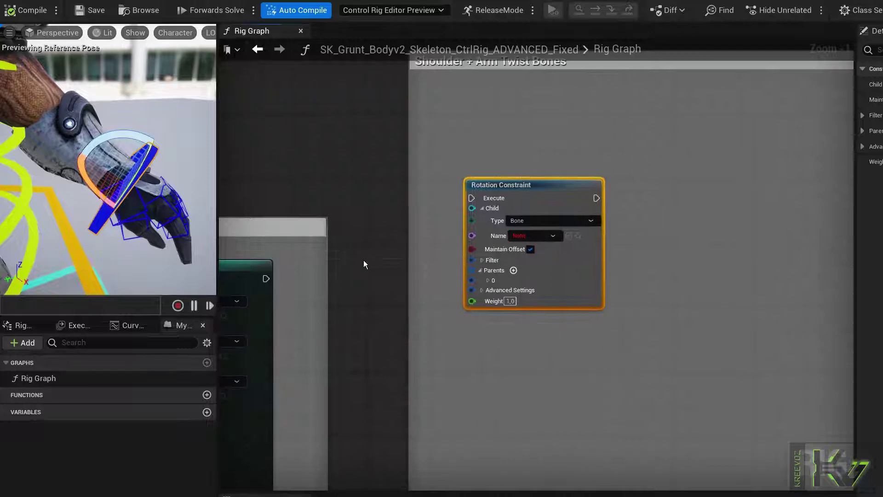
pyautogui.moveTo(269, 279); pyautogui.dragTo(471, 198)
pyautogui.scroll(1, 471, 198)
# - Turn on the display of bone names in the viewport
pyautogui.click(176, 32)
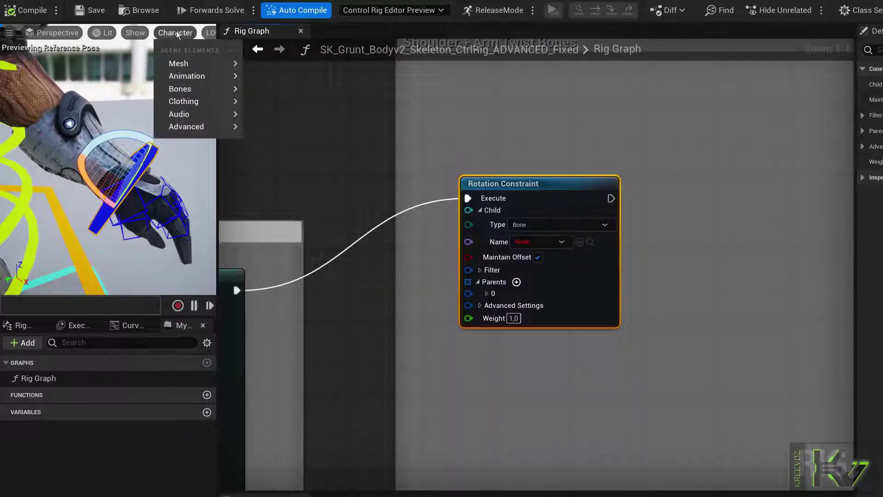
pyautogui.moveTo(185, 90)
pyautogui.click(291, 133)
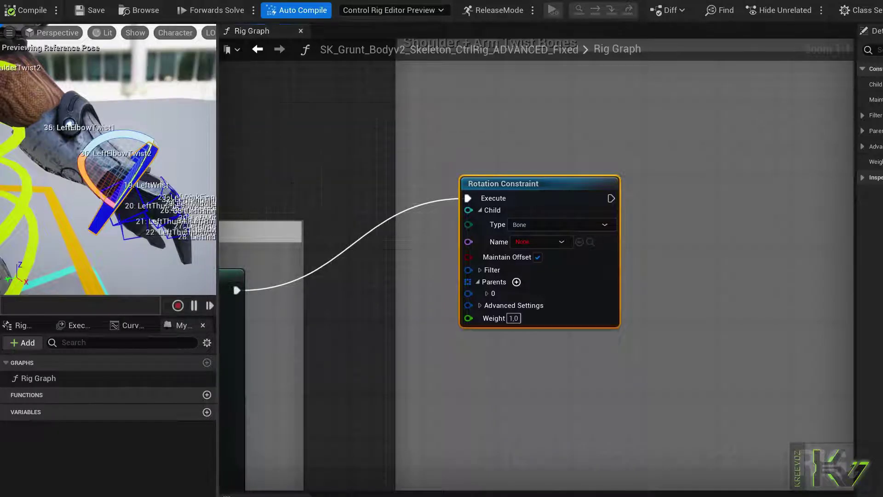
# - Rotate the left hand control to examine how the forearm twist bones near the wrist behave
pyautogui.moveTo(108, 159)
pyautogui.mouseDown(button='right')
pyautogui.moveTo(92, 179)
pyautogui.moveTo(95, 198)
pyautogui.moveTo(110, 163)
pyautogui.mouseUp(button='right')
pyautogui.moveTo(157, 128); pyautogui.dragTo(153, 127, button='right')
pyautogui.click(180, 154)
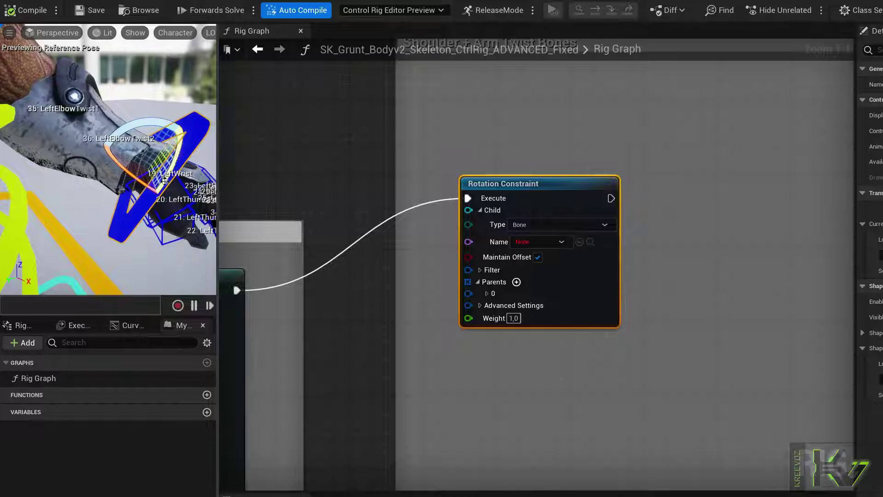
pyautogui.moveTo(161, 162); pyautogui.dragTo(162, 159)
pyautogui.moveTo(181, 121); pyautogui.dragTo(181, 144)
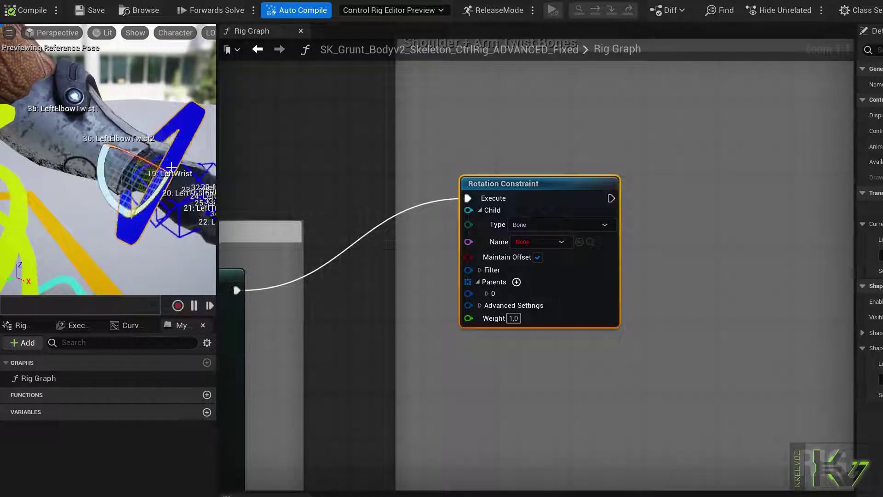
pyautogui.click(354, 335)
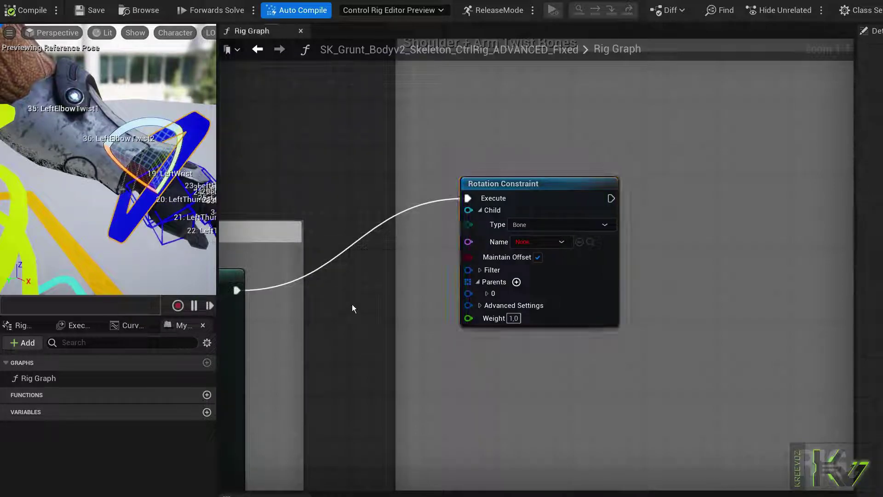
# - Set the Rotation Constraint's child bone to LeftElbowTwist2 and move the node up slightly within the group
pyautogui.click(553, 244)
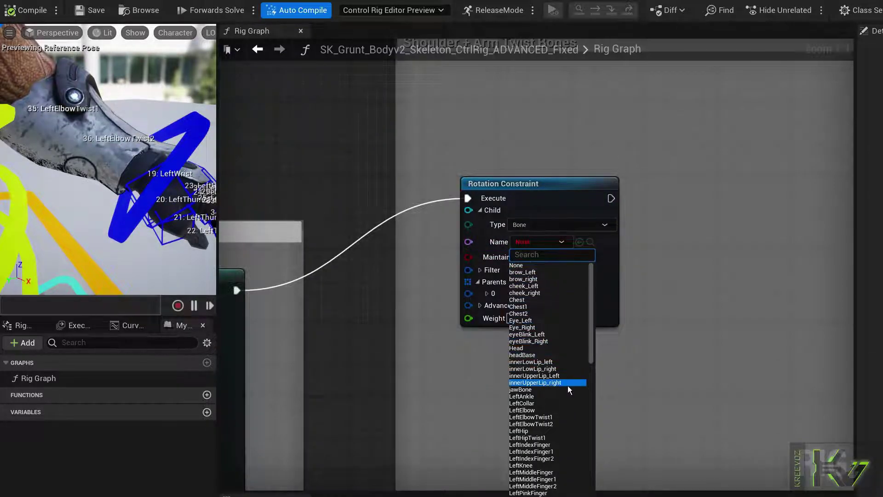
pyautogui.click(567, 423)
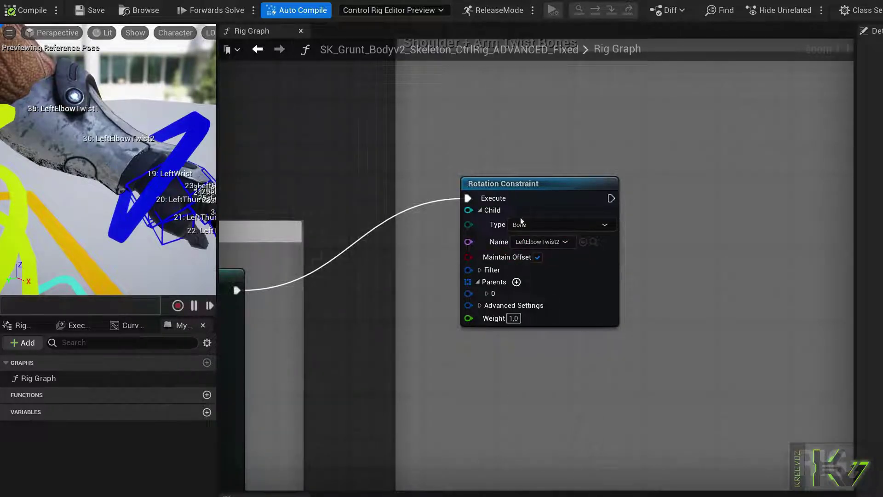
pyautogui.moveTo(480, 285); pyautogui.dragTo(453, 239)
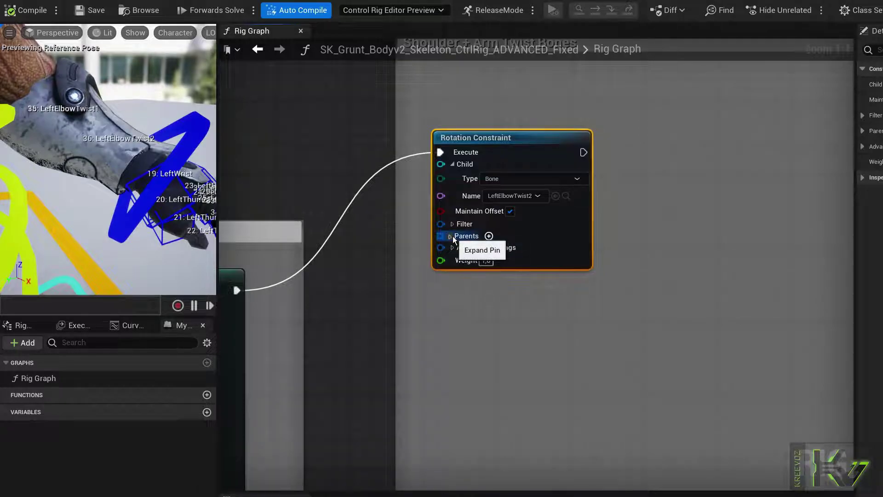
# - Set the bone of the Rotation Constraint's parent item 0 to LeftWrist
pyautogui.click(458, 248)
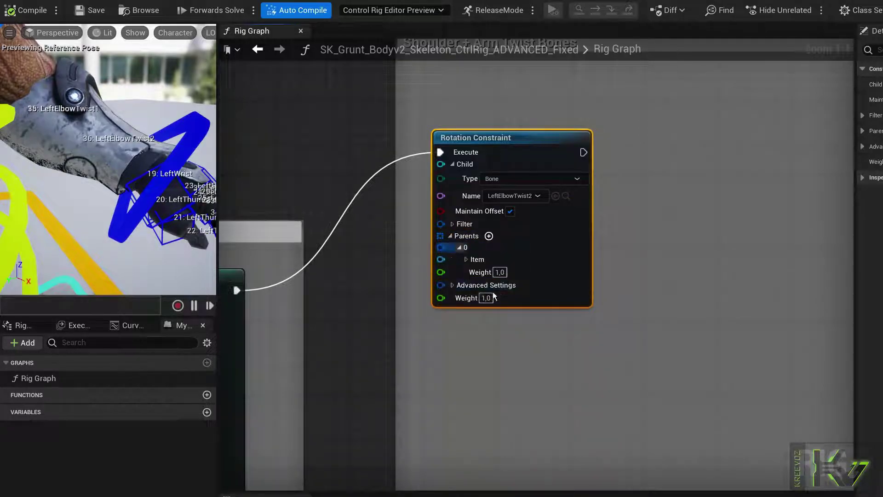
pyautogui.click(466, 260)
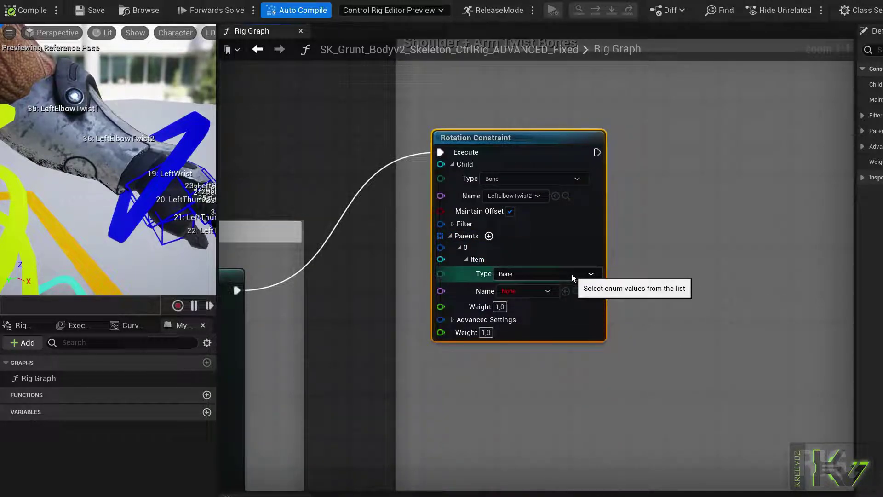
pyautogui.click(544, 291)
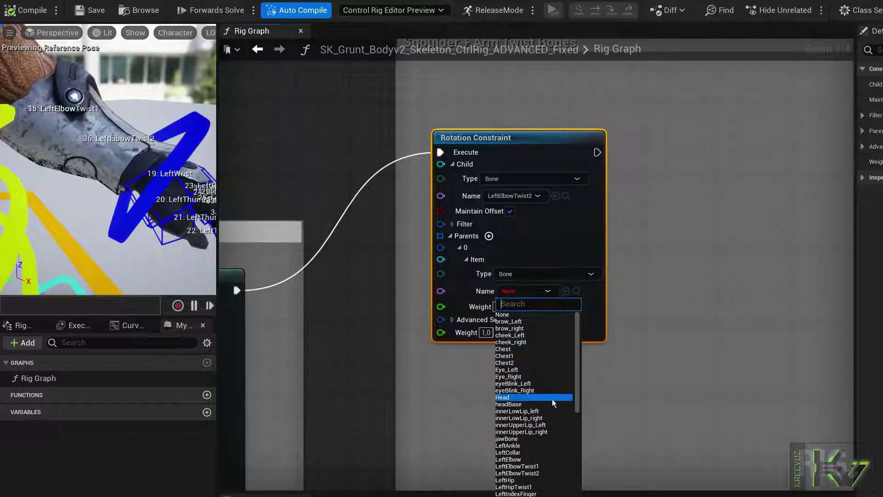
pyautogui.scroll(-10, 552, 399)
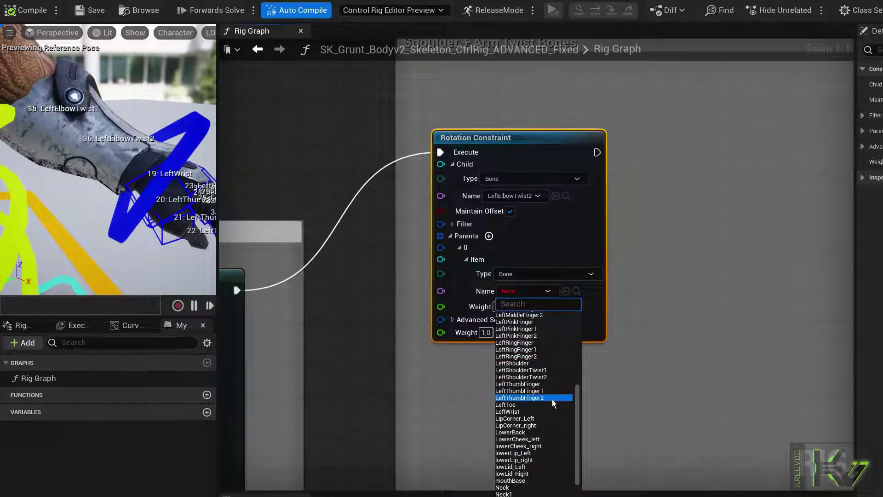
pyautogui.click(524, 412)
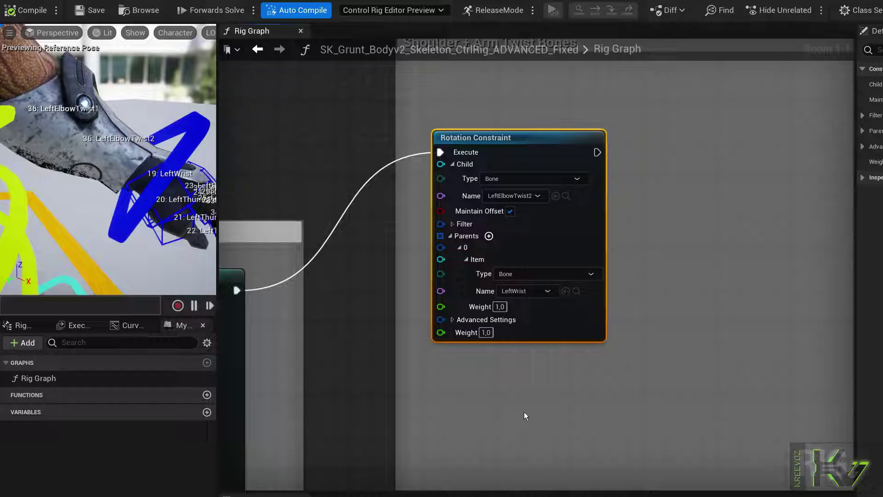
# - Limit the Rotation Constraint's filter to the Y axis by disabling X and Z
pyautogui.click(453, 225)
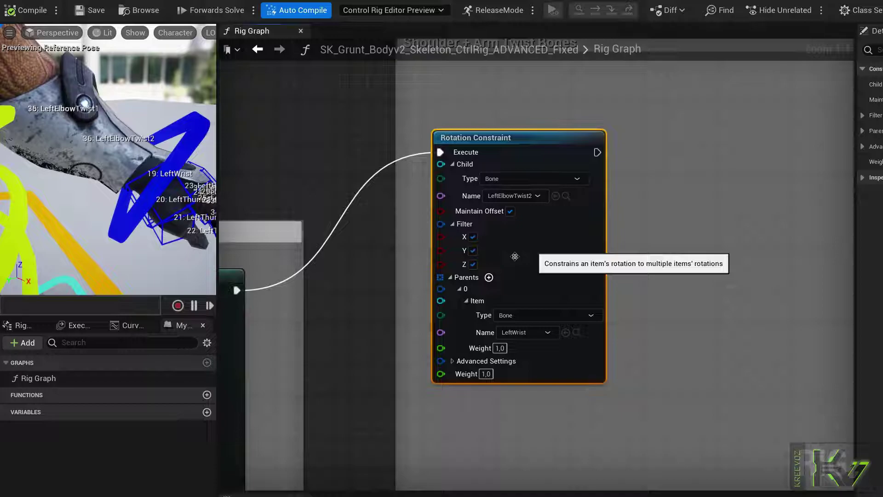
pyautogui.click(473, 237)
pyautogui.click(474, 264)
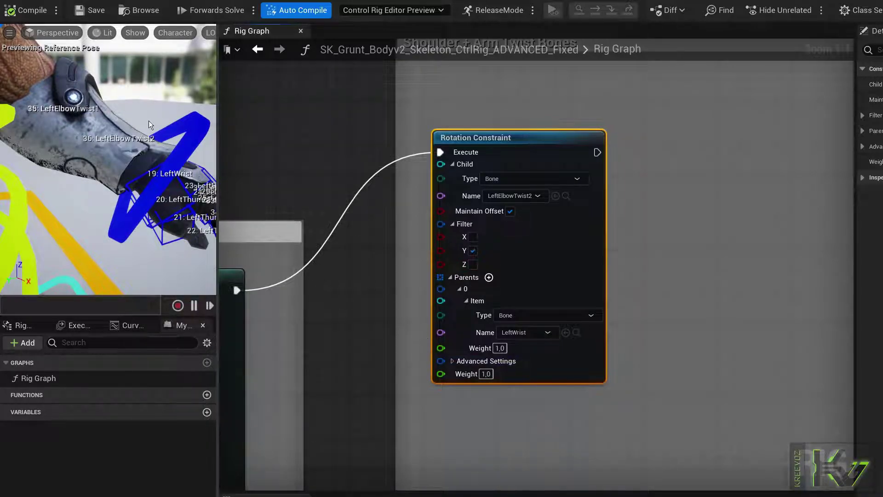
# - Test the forearm twist by rotating the left hand control, and recompile the rig to reset the pose
pyautogui.click(186, 160)
pyautogui.moveTo(180, 138); pyautogui.dragTo(171, 177)
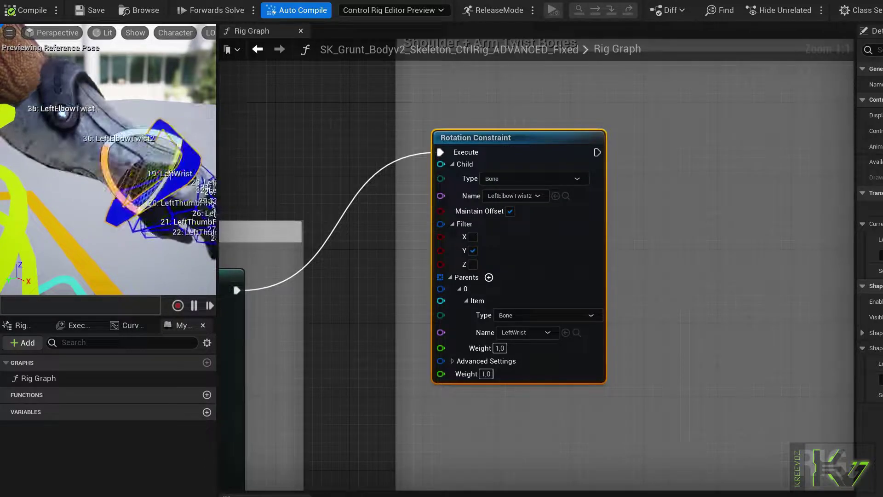
pyautogui.click(26, 11)
# - Set the Rotation Constraint's overall weight to 0,5 and test it by rotating the left hand control
pyautogui.click(486, 373)
pyautogui.write('0,5')
pyautogui.press('Return')
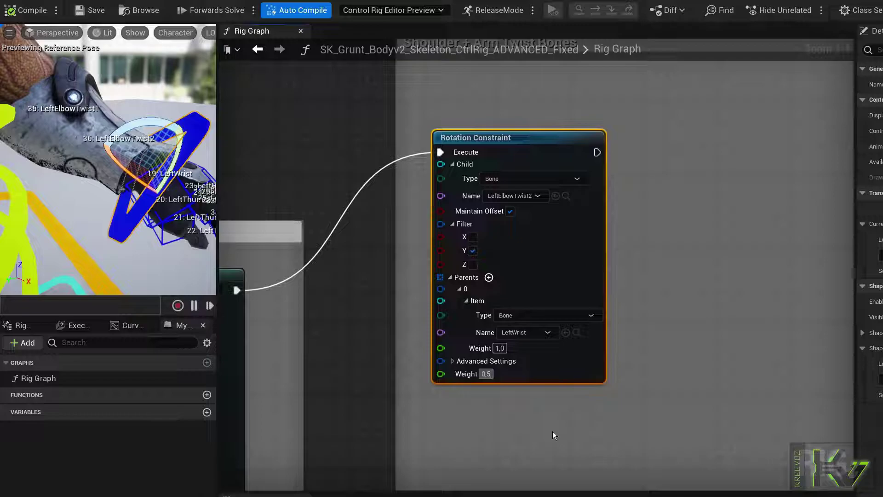
pyautogui.moveTo(177, 160); pyautogui.dragTo(183, 178)
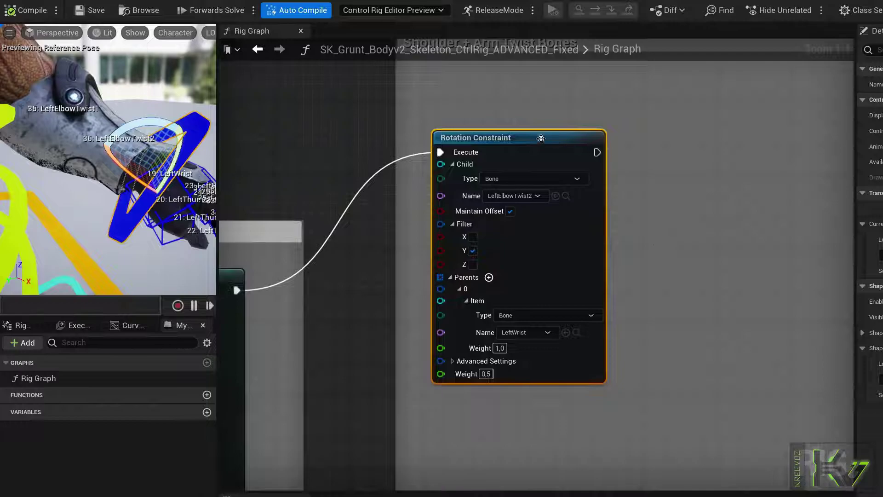
# - Duplicate the Rotation Constraint node and place the copy level with and beside the original
pyautogui.click(524, 139)
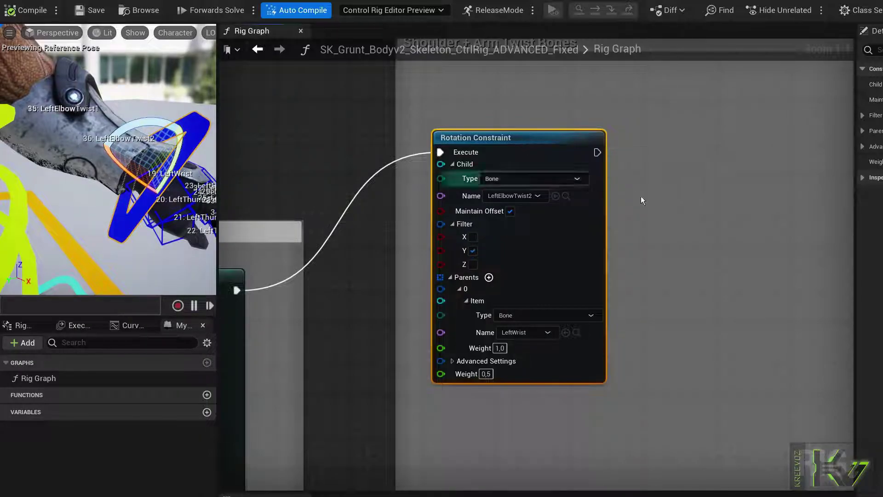
pyautogui.hotkey('ctrl', 'v')
pyautogui.moveTo(719, 145); pyautogui.dragTo(709, 135)
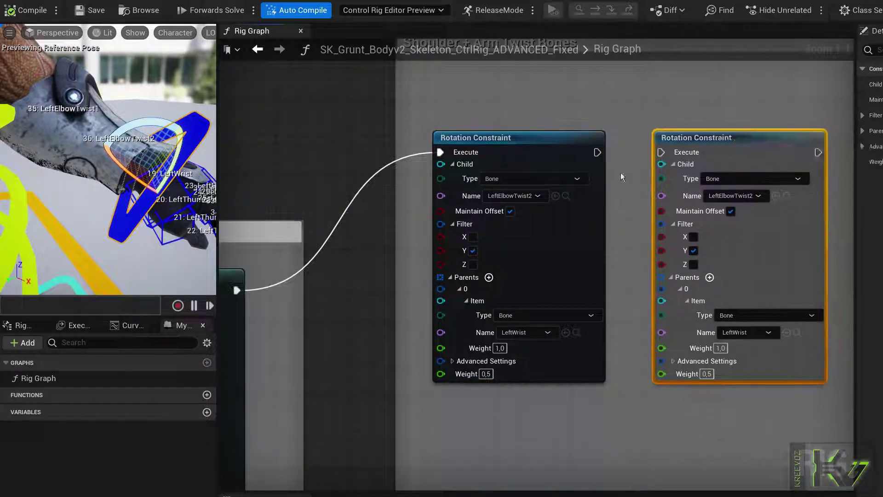
# - Set the copied Rotation Constraint's child bone to LeftElbowTwist1 and its parent bone to LeftElbowTwist2
pyautogui.click(763, 201)
pyautogui.scroll(-2, 754, 300)
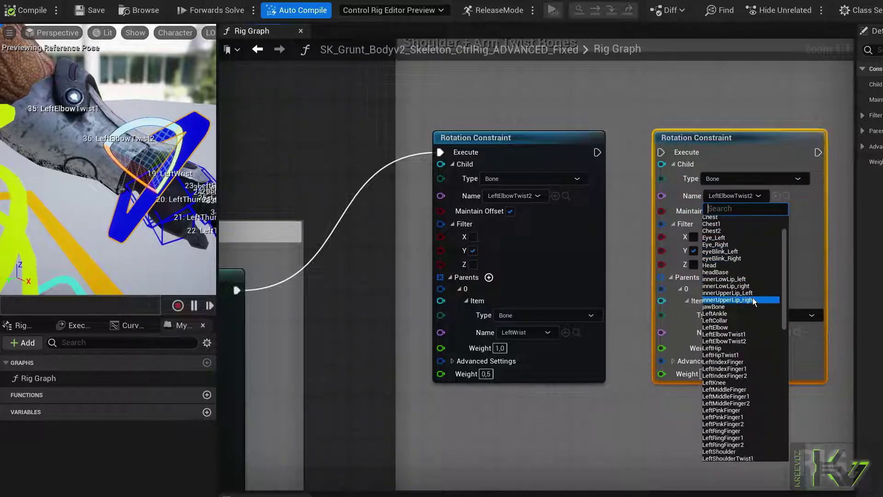
pyautogui.scroll(-1, 724, 301)
pyautogui.scroll(-1, 723, 300)
pyautogui.click(729, 297)
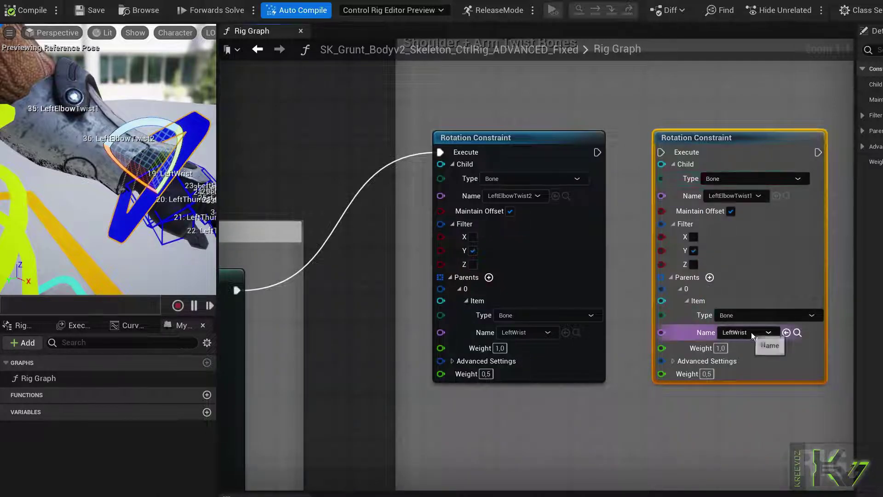
pyautogui.click(767, 332)
pyautogui.scroll(-5, 745, 396)
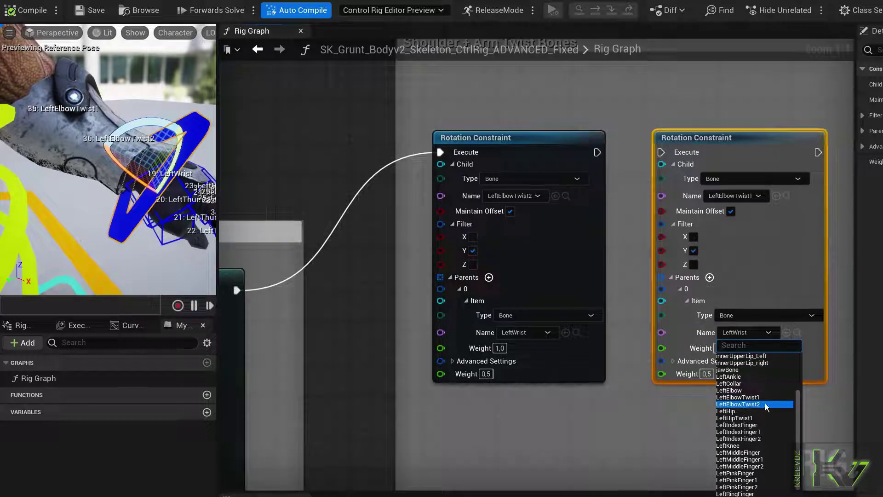
pyautogui.click(766, 403)
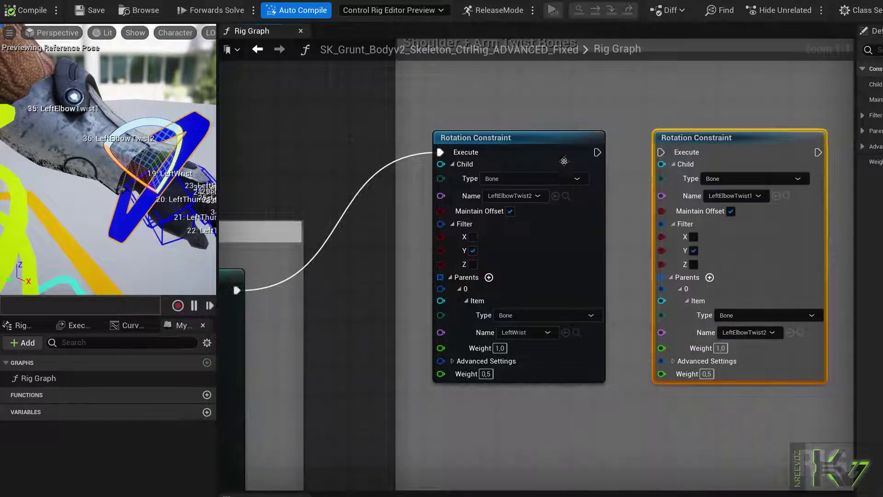
# - Connect the first Rotation Constraint's execution output to the copied one and test the twist with the left hand control
pyautogui.moveTo(597, 152); pyautogui.dragTo(660, 153)
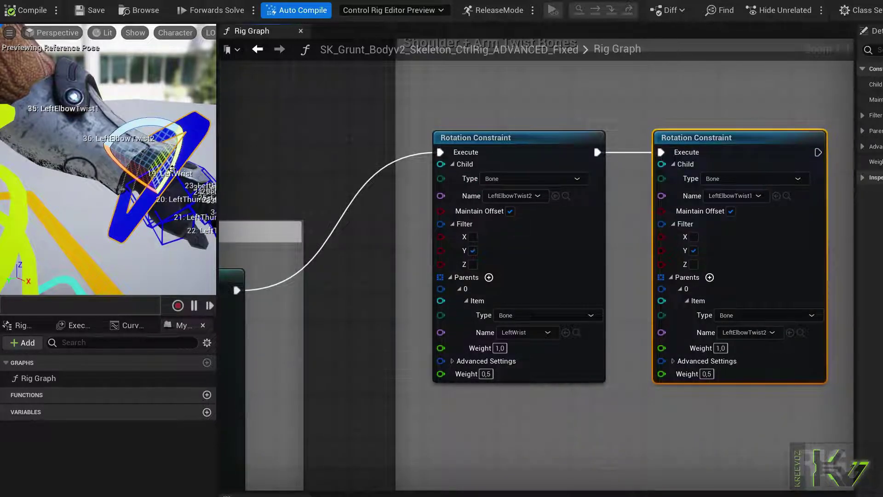
pyautogui.moveTo(173, 166)
pyautogui.mouseDown()
pyautogui.moveTo(182, 122)
pyautogui.moveTo(175, 158)
pyautogui.moveTo(179, 142)
pyautogui.moveTo(158, 166)
pyautogui.mouseUp()
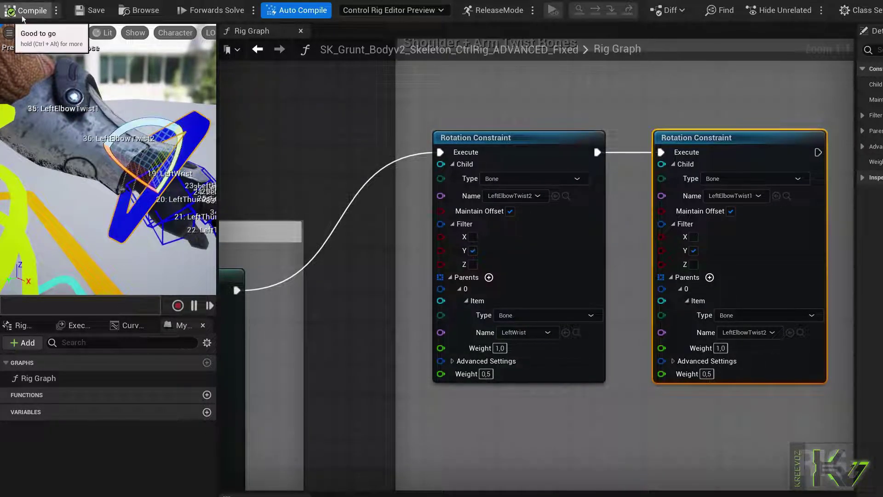
# - Turn off the bone names in the viewport and inspect the left arm from another angle
pyautogui.click(174, 32)
pyautogui.moveTo(182, 89)
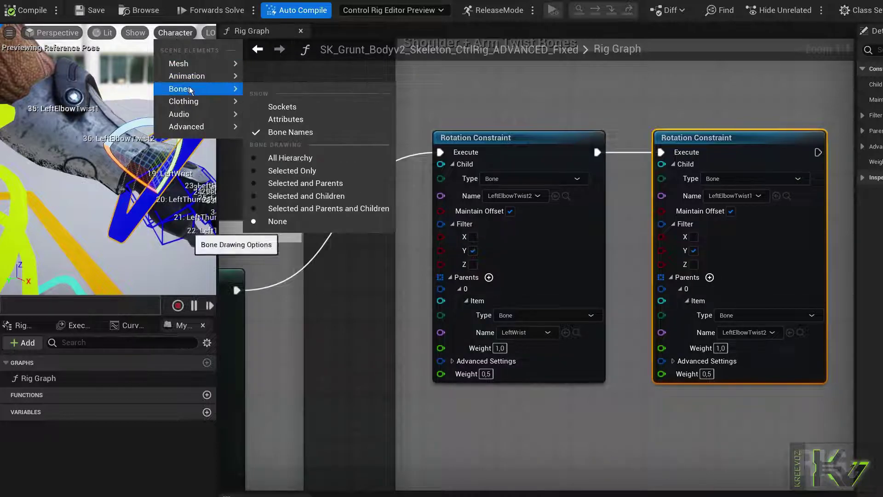
pyautogui.click(292, 130)
pyautogui.keyDown('alt'); pyautogui.moveTo(108, 159); pyautogui.dragTo(109, 118); pyautogui.keyUp('alt')
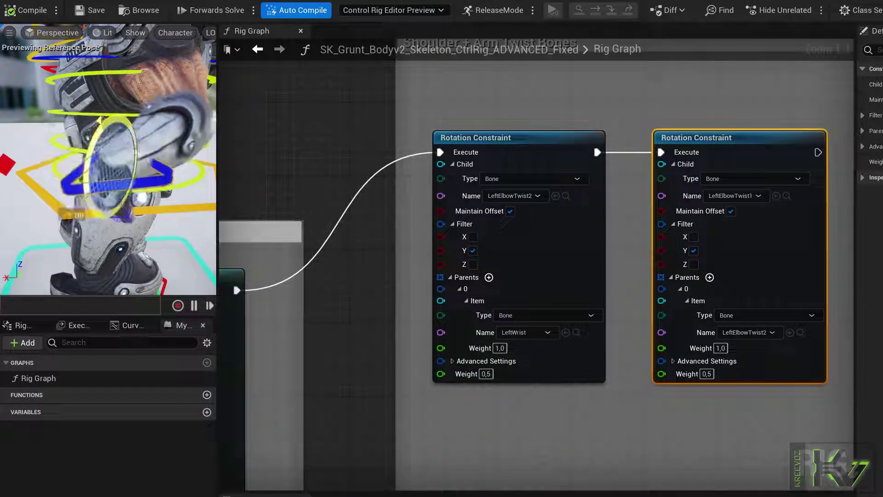